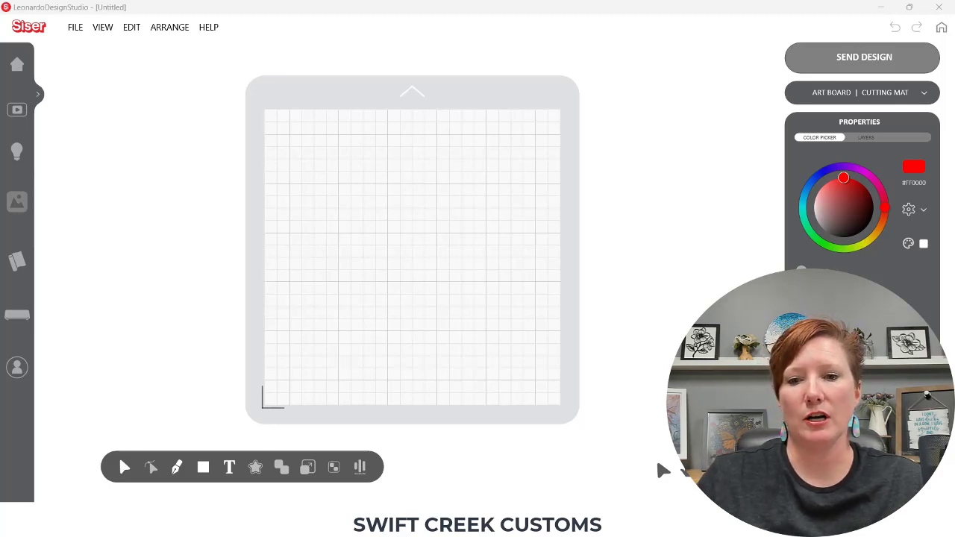
- In File Explorer, browse Dreaming Tree > Mother Bates Place SVG > Mother Bates Place 3DSVG.com > SVG and scroll its 26 files
mouse_move(551, 534)
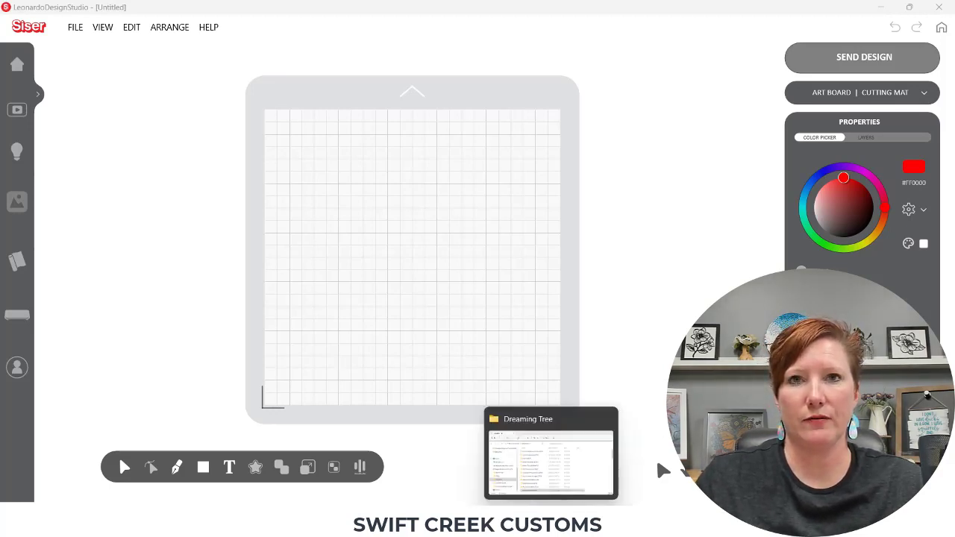
left_click(552, 463)
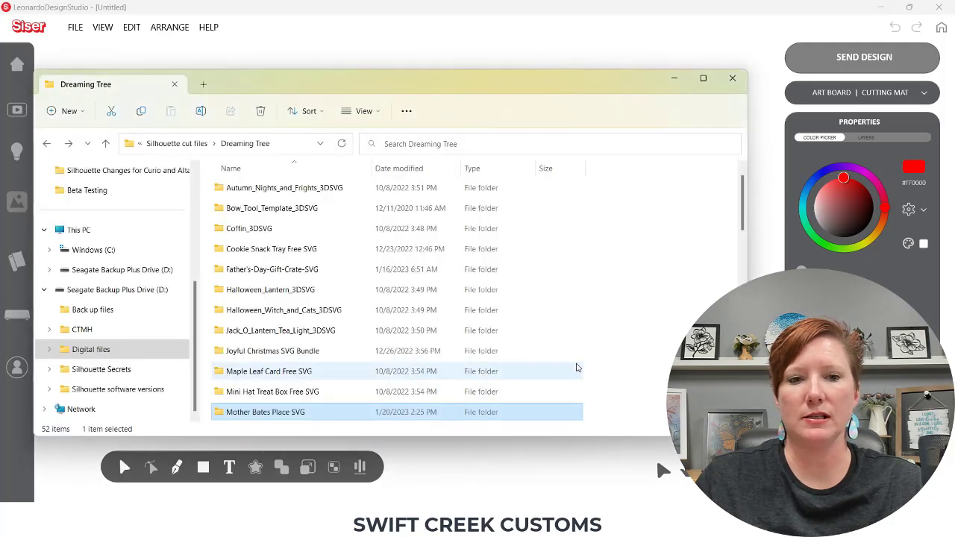
left_click_drag(745, 224, 745, 247)
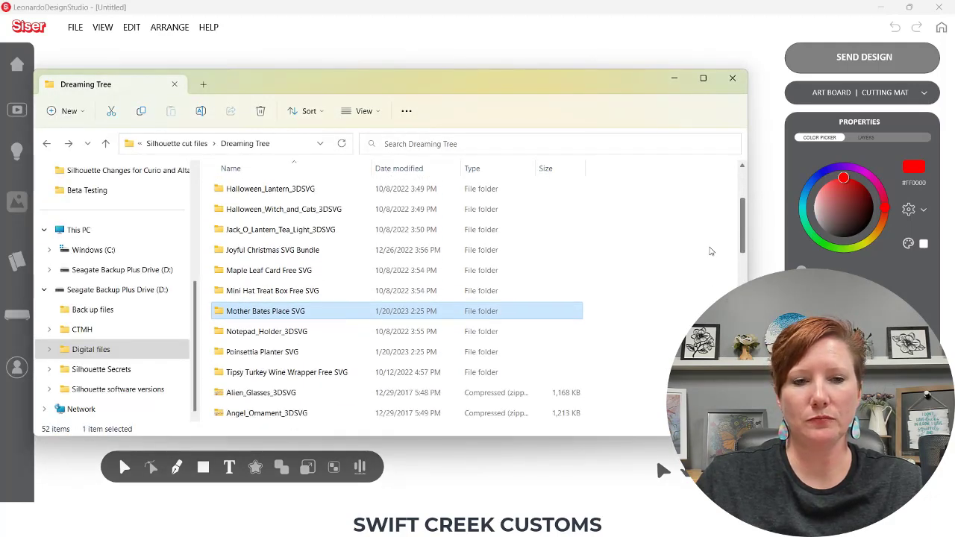
double_click(256, 312)
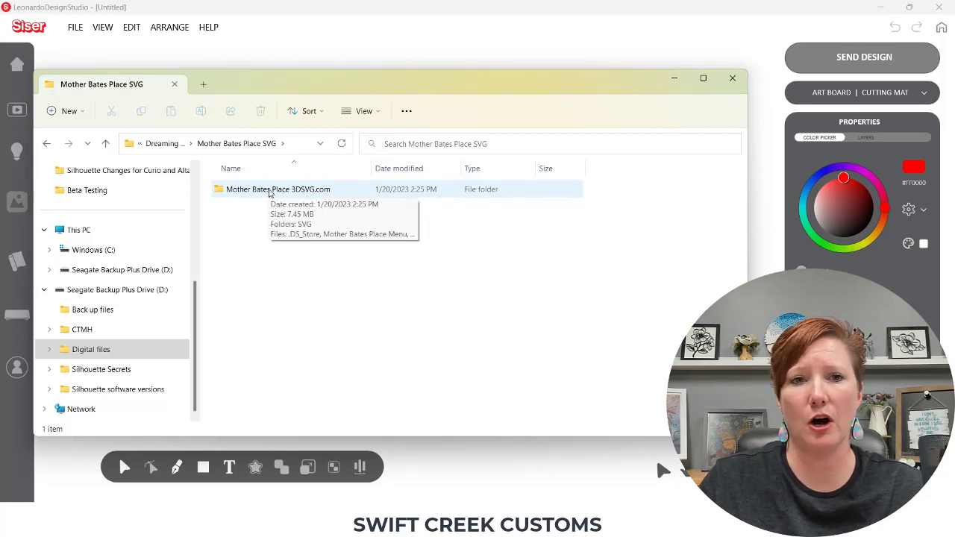
double_click(269, 190)
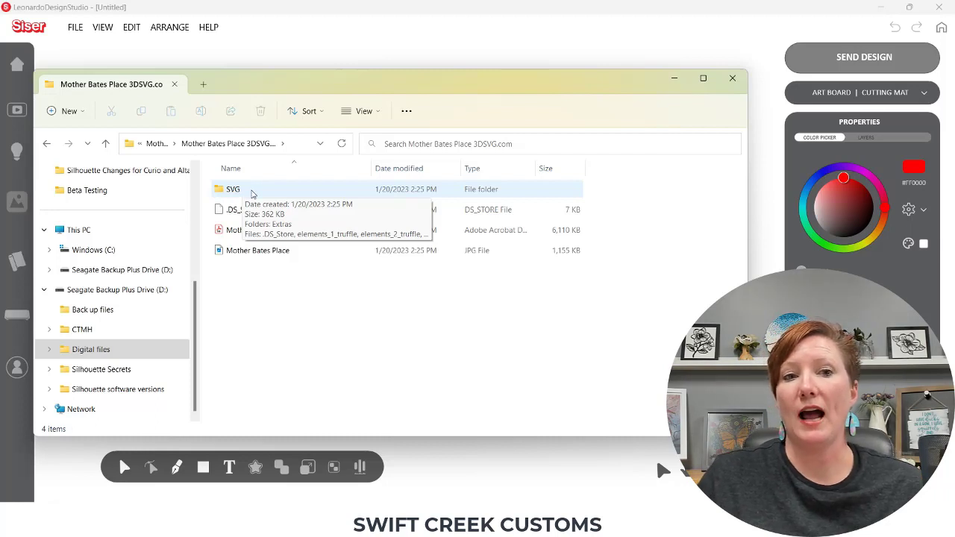
double_click(253, 192)
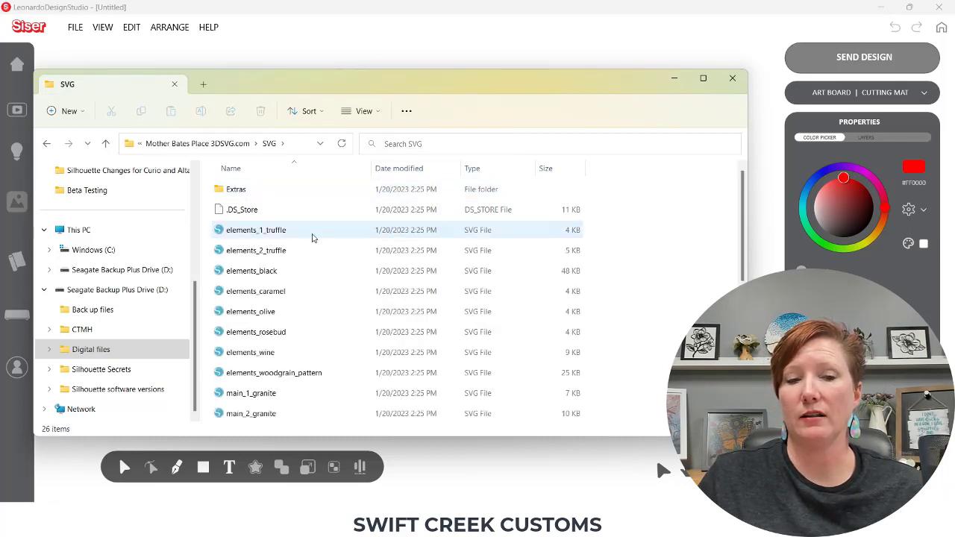
left_click_drag(744, 185, 744, 319)
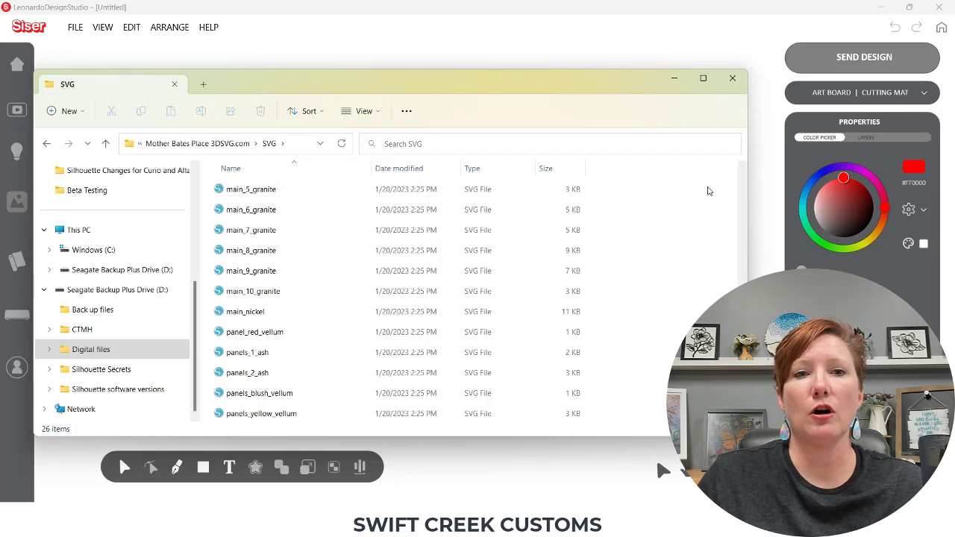
- Start a file import and navigate to Mother Bates Place SVG > Mother Bates Place 3DSVG.com > SVG
left_click(674, 82)
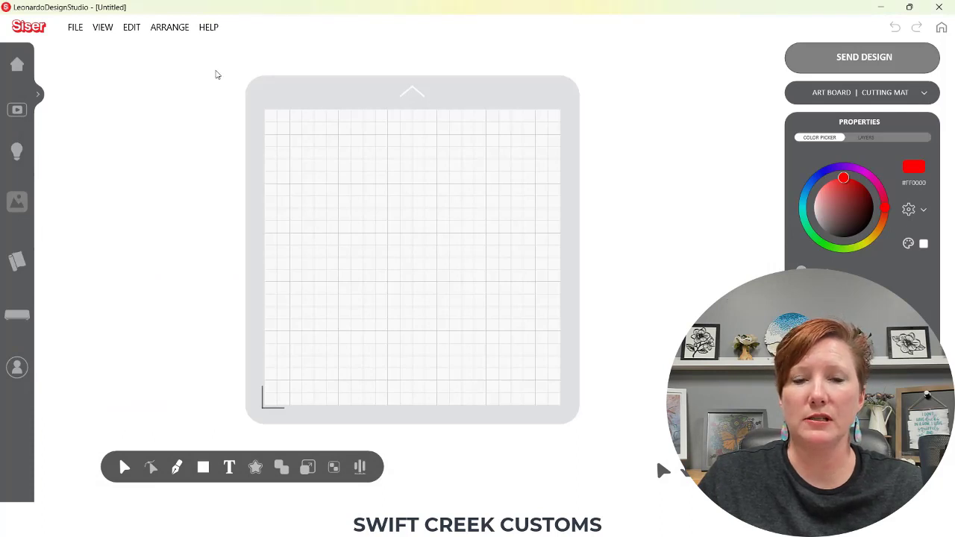
left_click(74, 30)
left_click(87, 86)
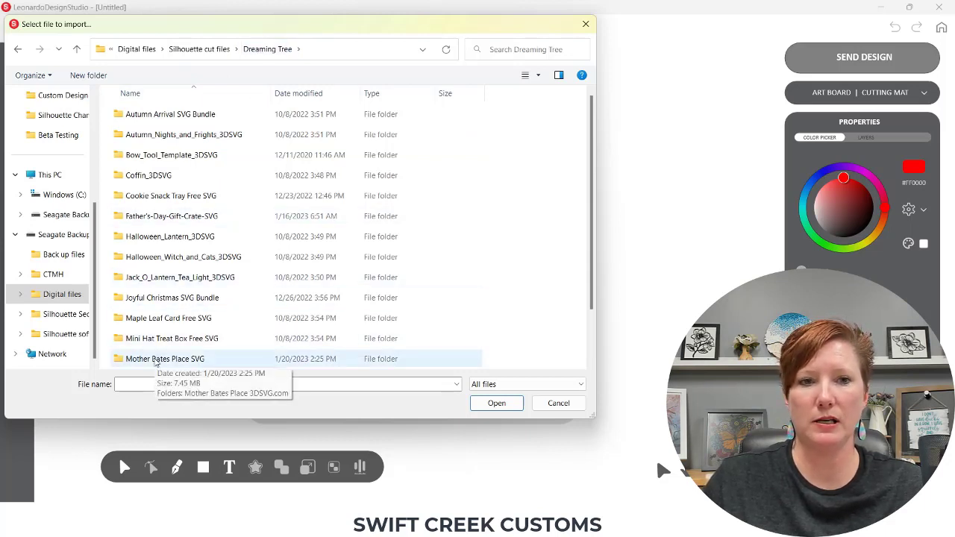
double_click(156, 359)
left_click(170, 116)
double_click(170, 116)
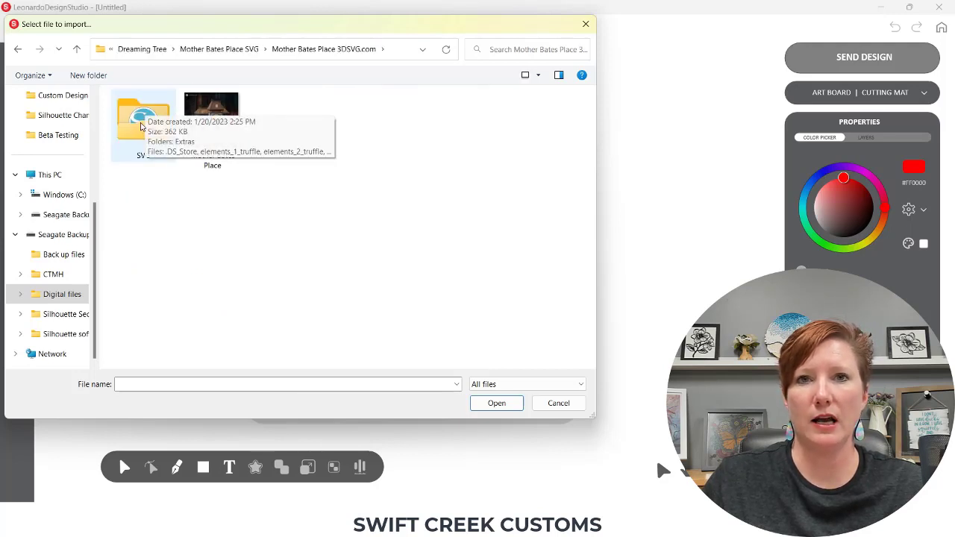
double_click(139, 127)
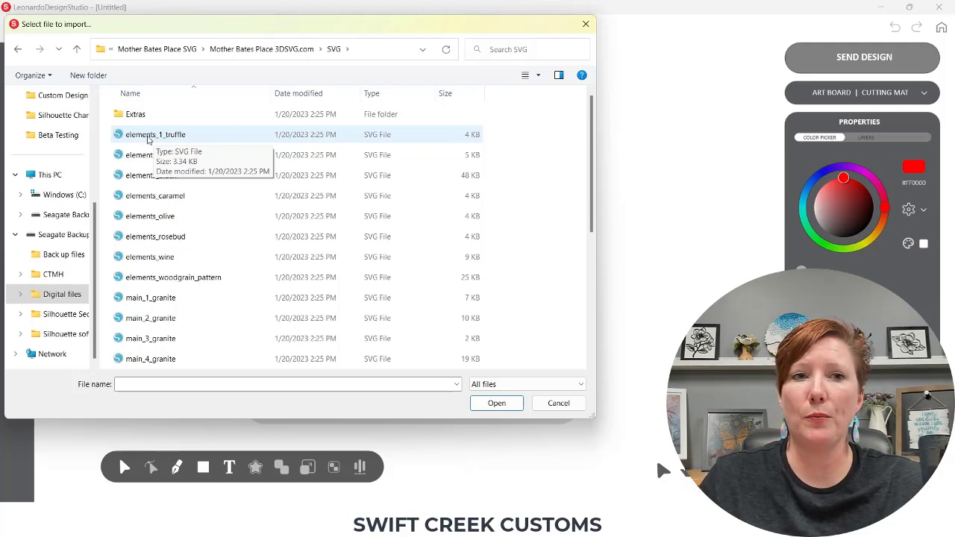
- Import elements_1_truffle as cut-only and move it off the mat to the right
double_click(149, 135)
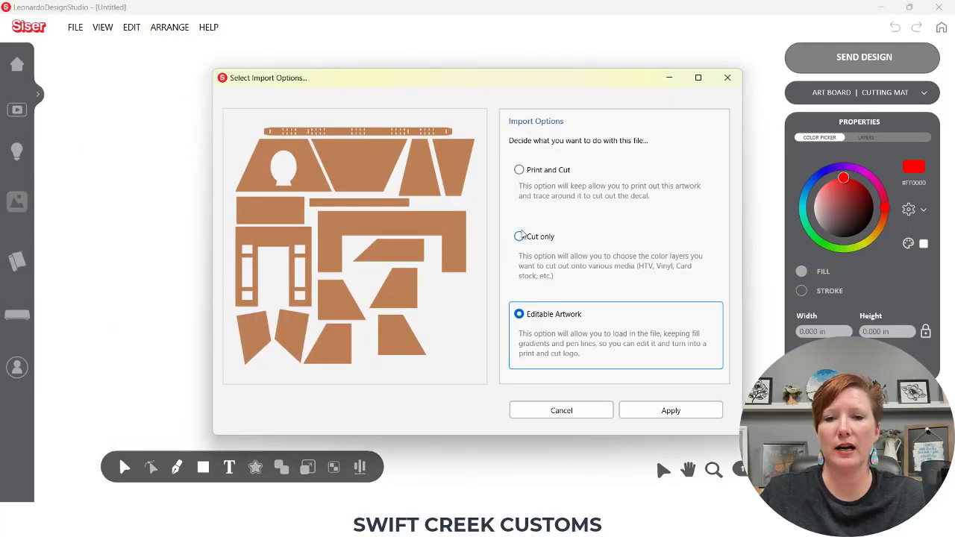
left_click(520, 236)
left_click(651, 412)
left_click(651, 411)
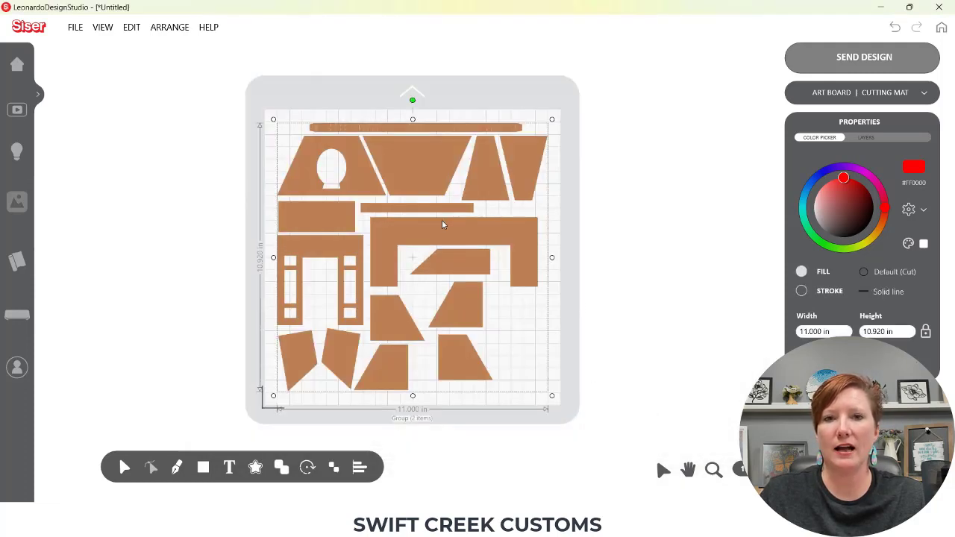
left_click_drag(444, 220, 789, 222)
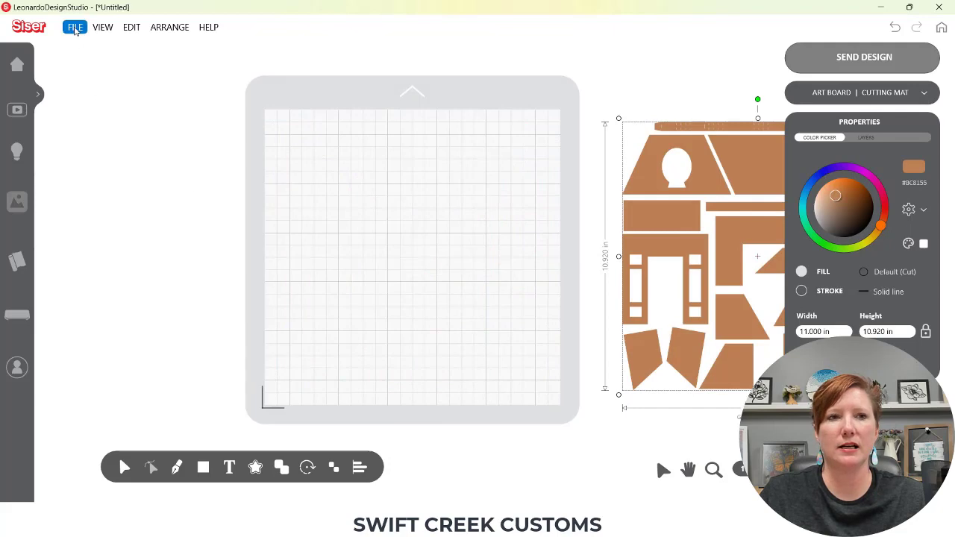
- Import elements_2_truffle as cut-only and place it above the first truffle set
left_click(75, 26)
left_click(89, 87)
double_click(145, 155)
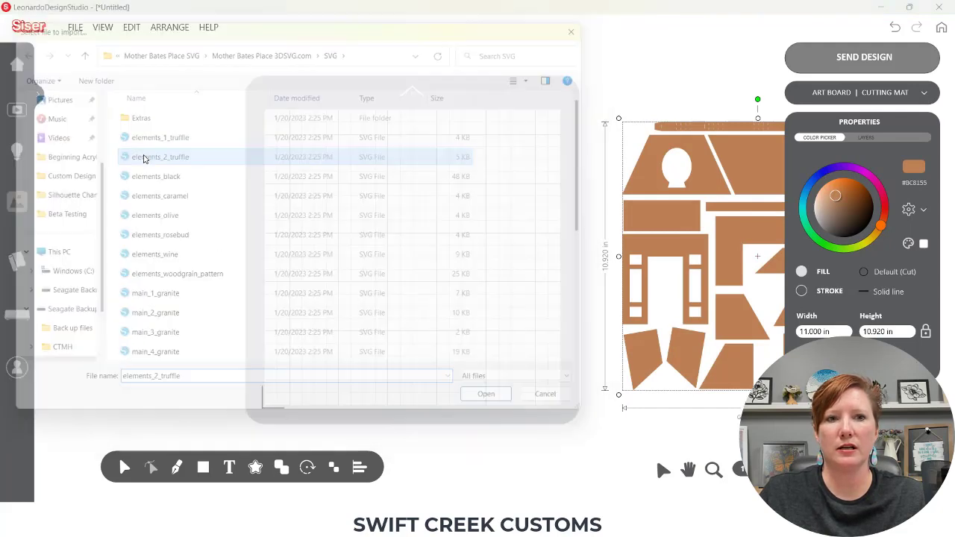
left_click(519, 238)
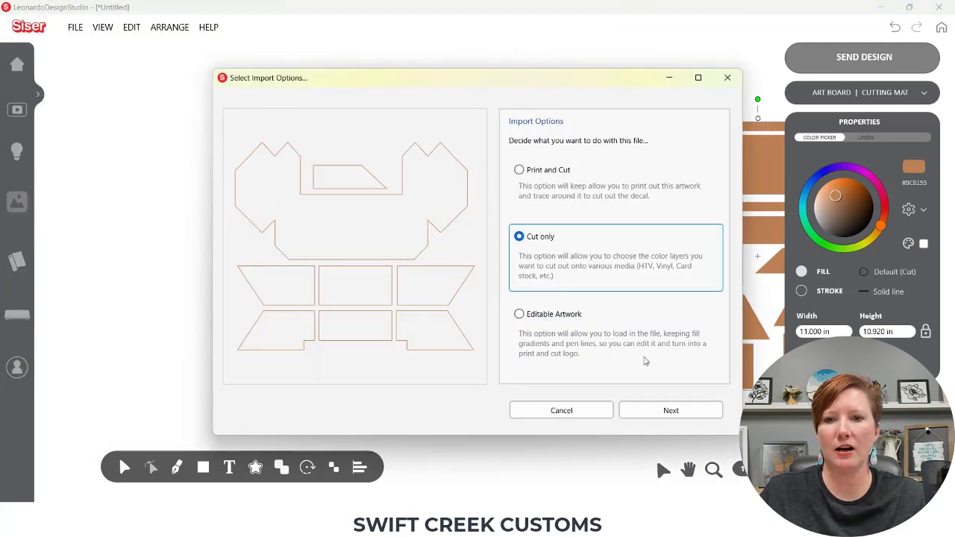
left_click(649, 412)
left_click(648, 415)
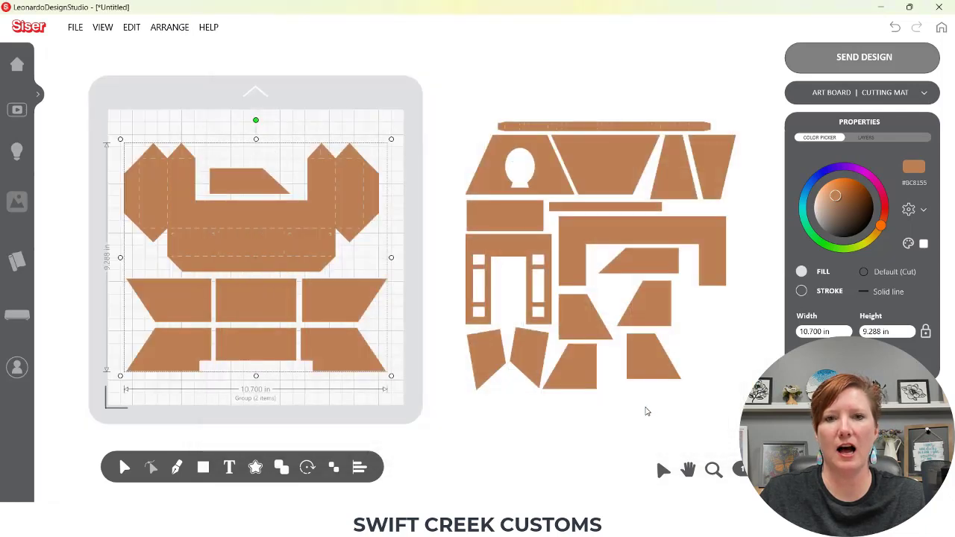
left_click_drag(335, 313, 661, 36)
- Import elements_black as cut-only and move it off the mat above it
left_click(76, 27)
left_click(97, 85)
double_click(155, 176)
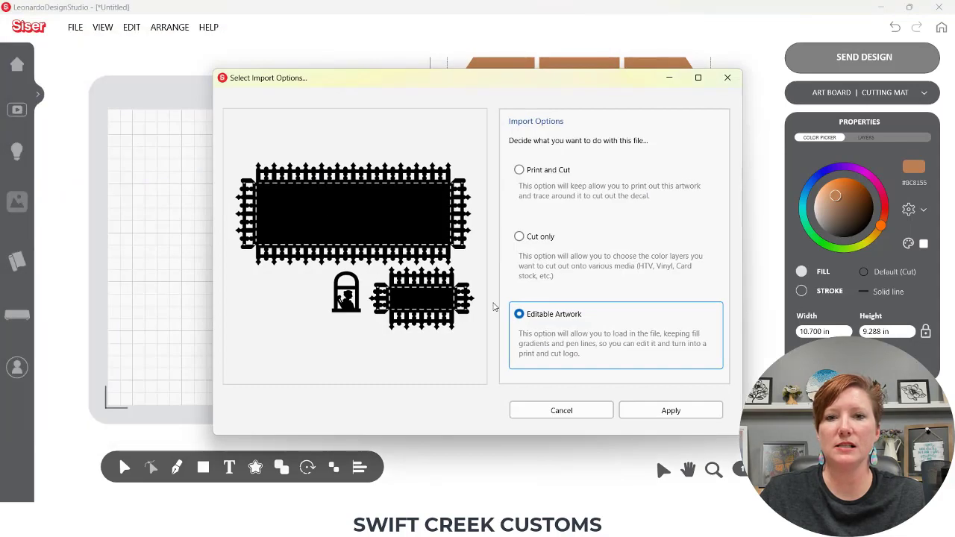
left_click(519, 237)
left_click(638, 413)
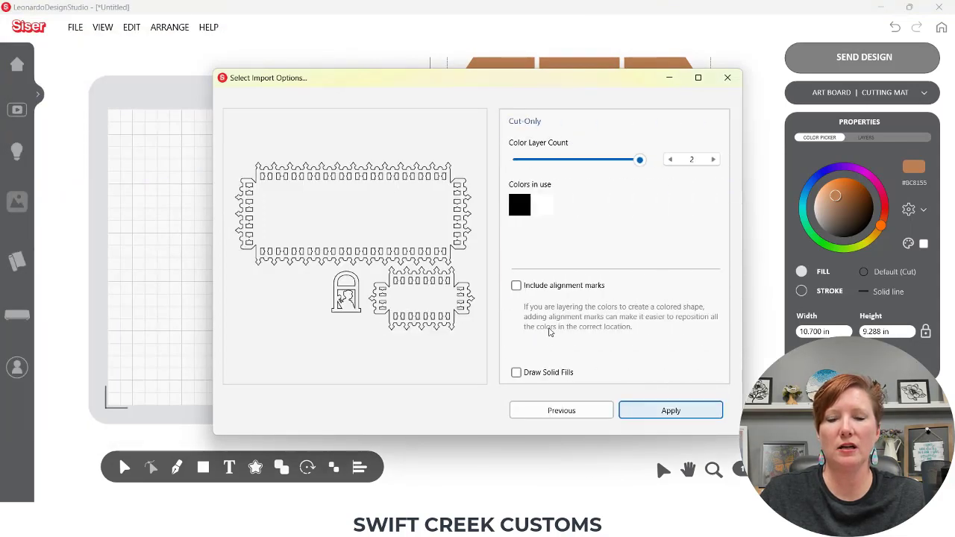
left_click(661, 411)
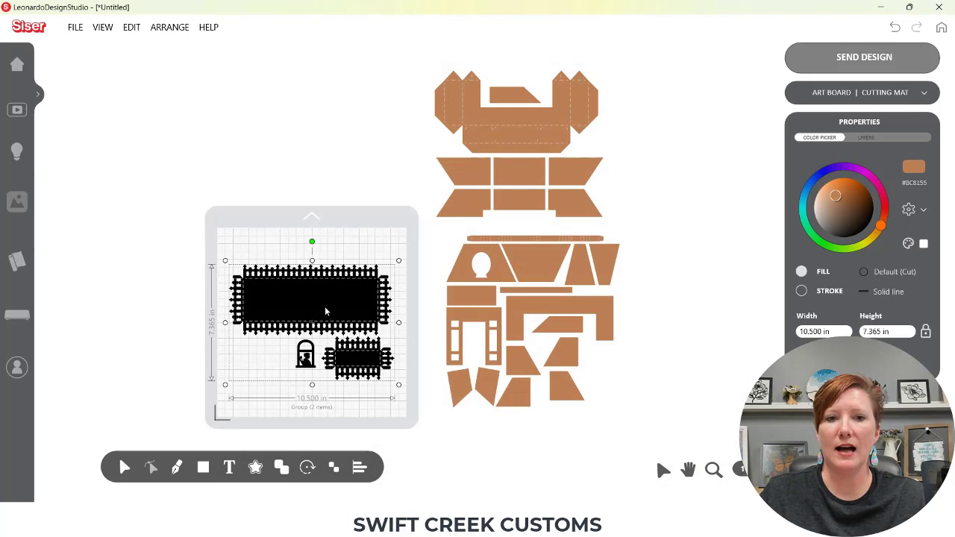
left_click_drag(324, 306, 338, 115)
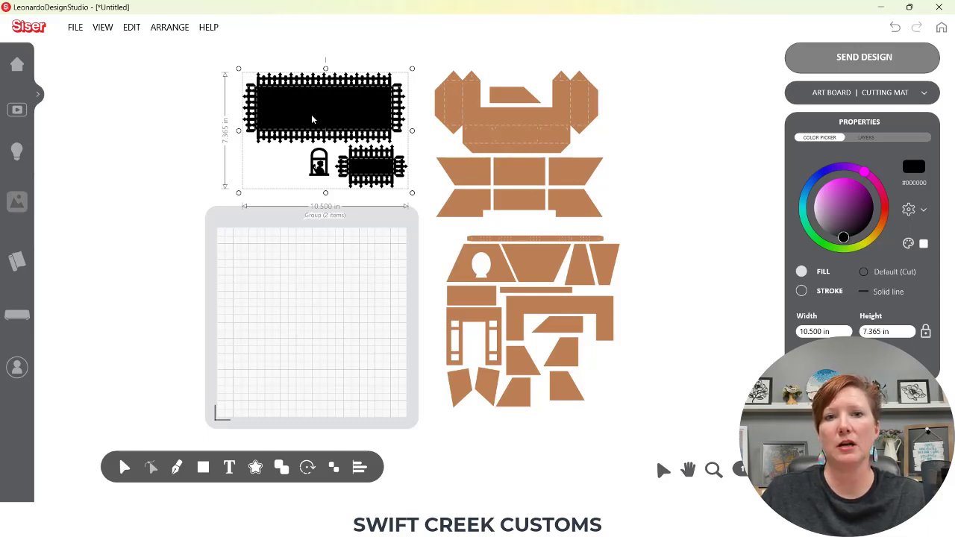
- Import the green grass SVG as cut-only and place it beside the orange pieces, off the mat
left_click(76, 27)
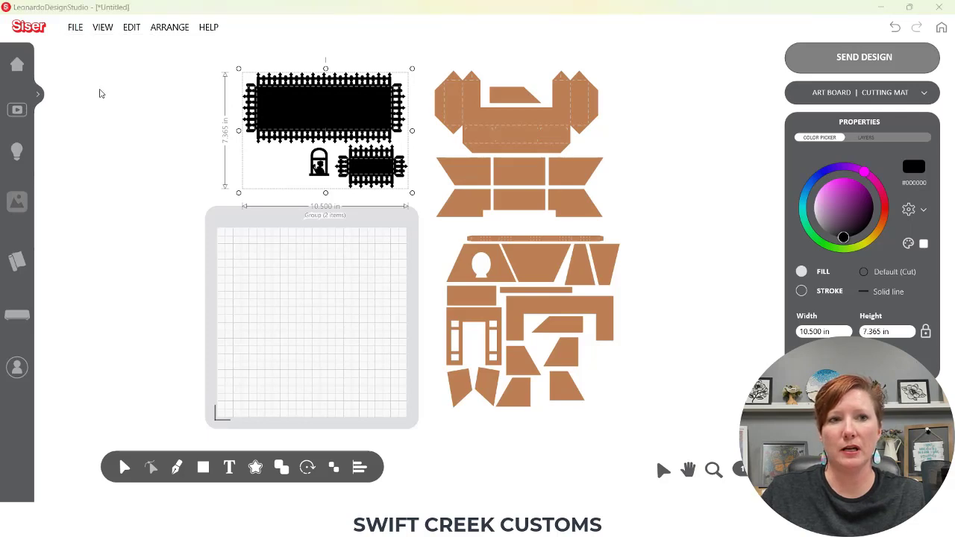
left_click(102, 94)
double_click(148, 217)
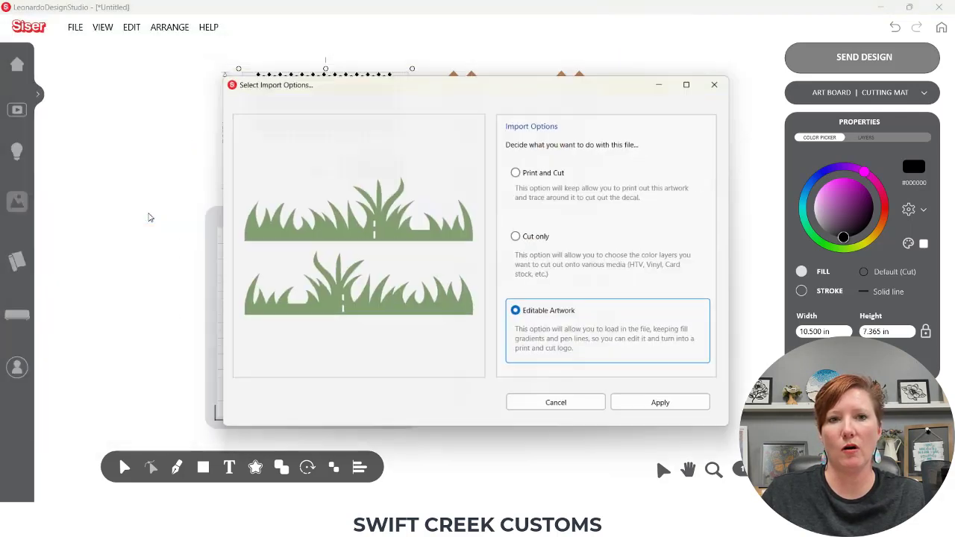
left_click(519, 236)
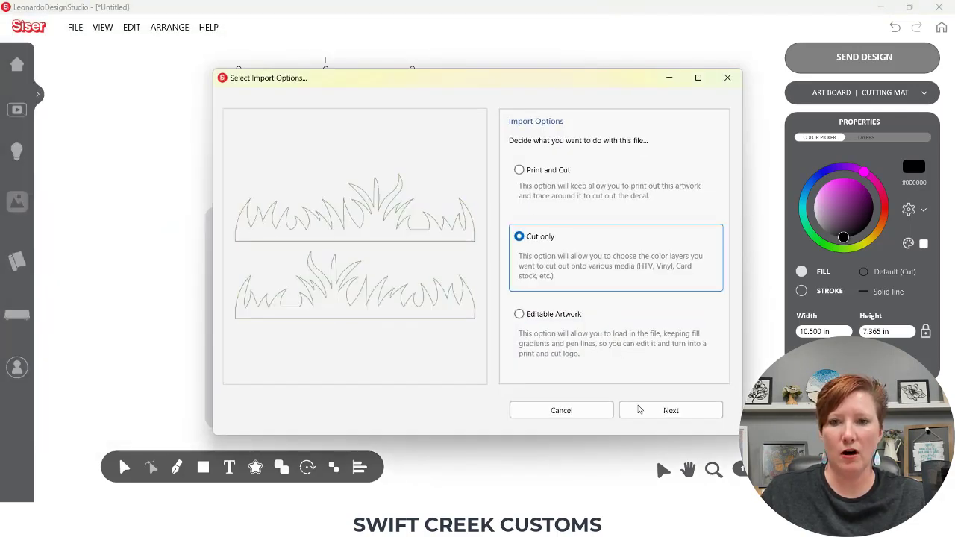
left_click(640, 412)
left_click(643, 412)
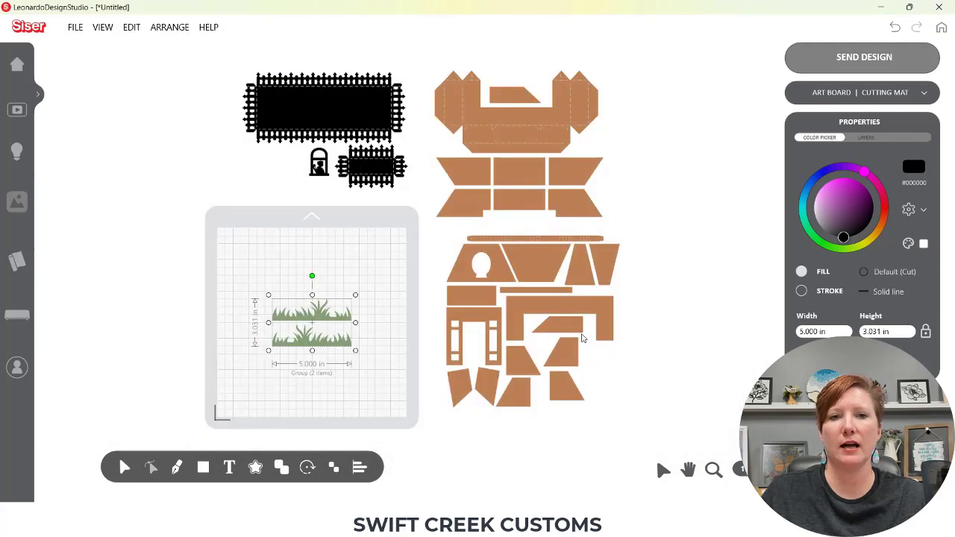
left_click_drag(302, 318, 652, 179)
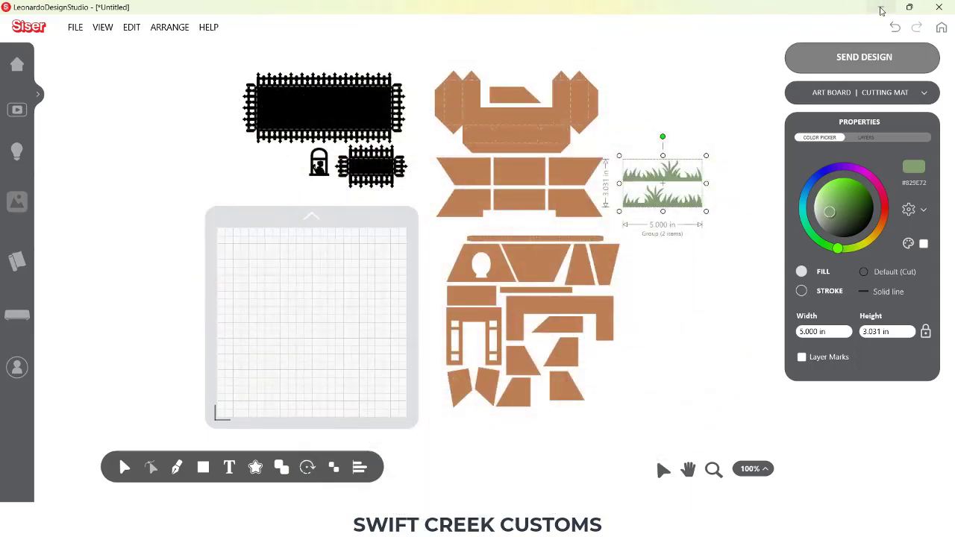
- Launch SVG Merge and arrange it beside a narrowed File Explorer showing the SVG folder
left_click(880, 11)
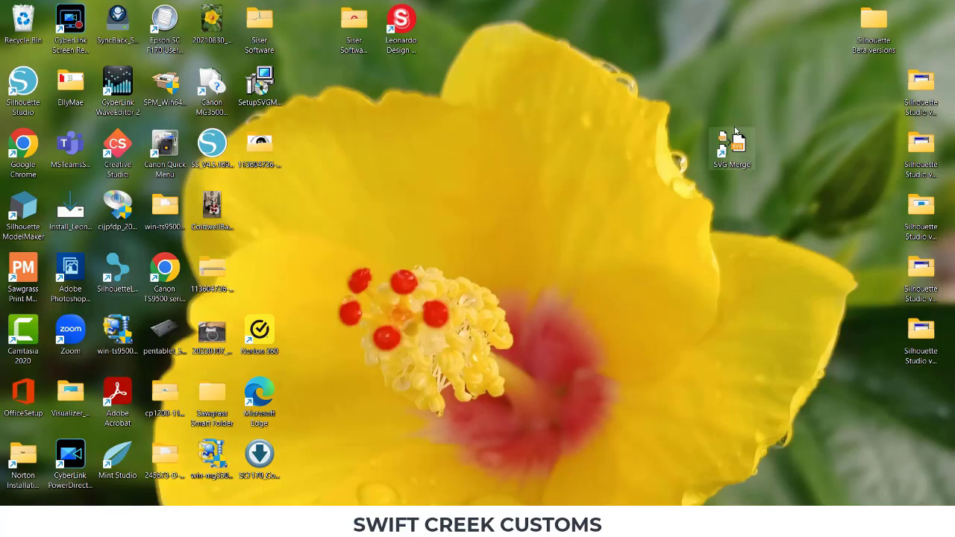
double_click(738, 151)
left_click_drag(457, 60, 710, 54)
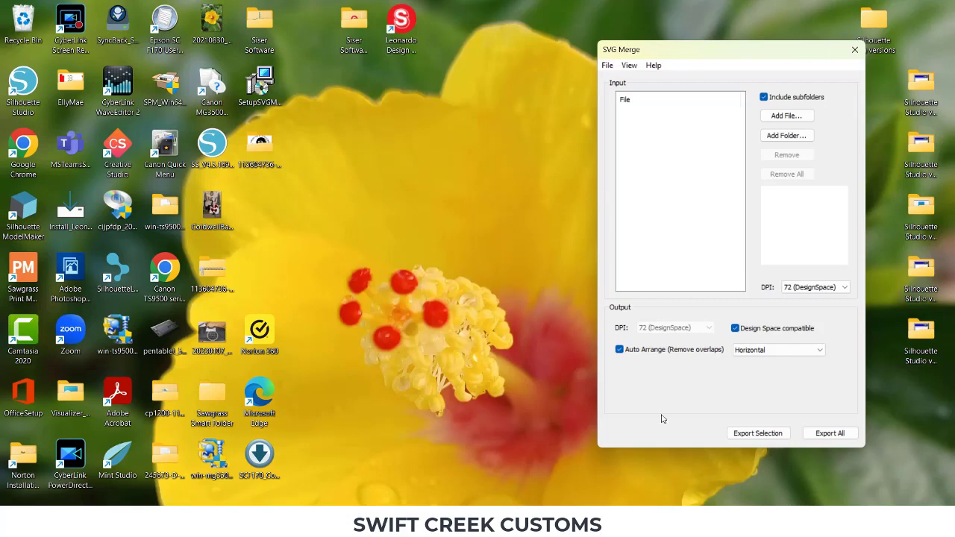
key("alt+Tab")
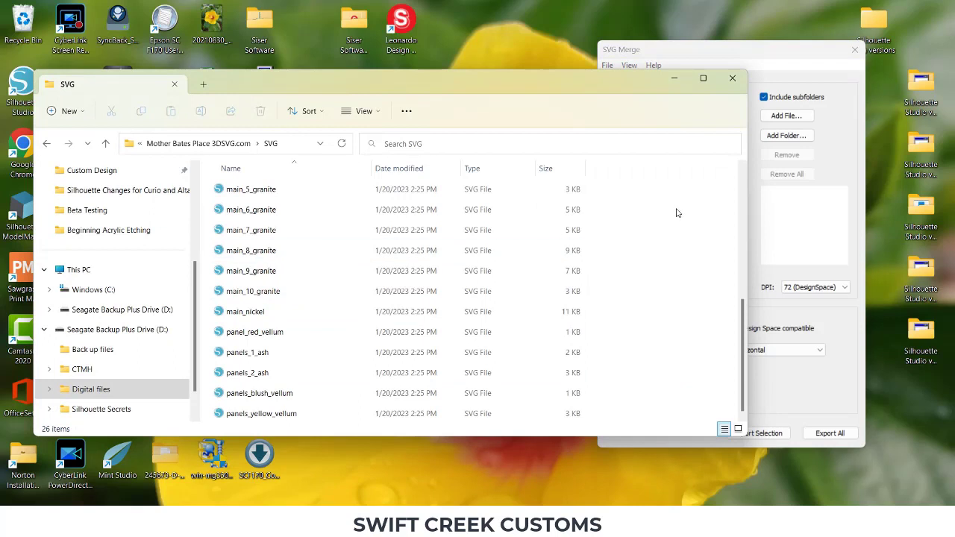
left_click_drag(744, 321, 620, 149)
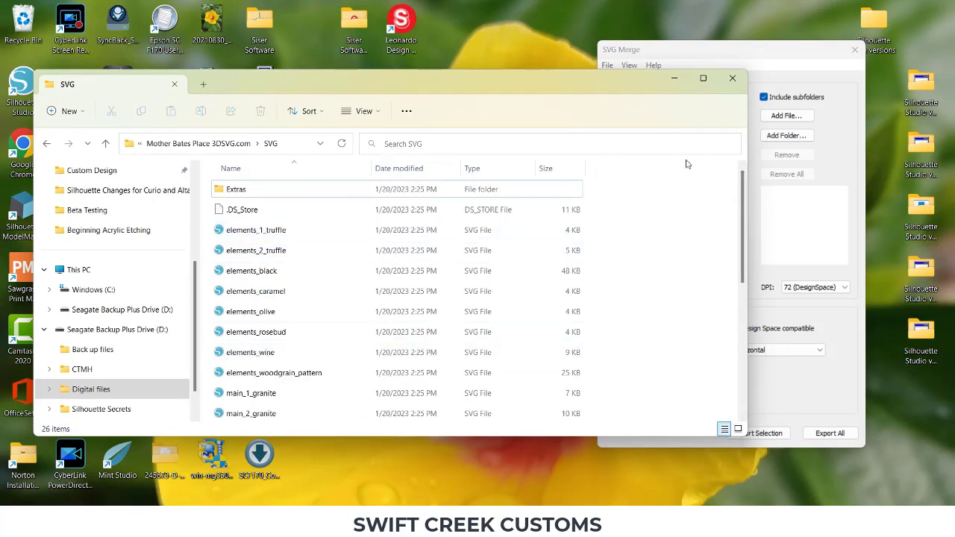
left_click_drag(747, 186, 577, 190)
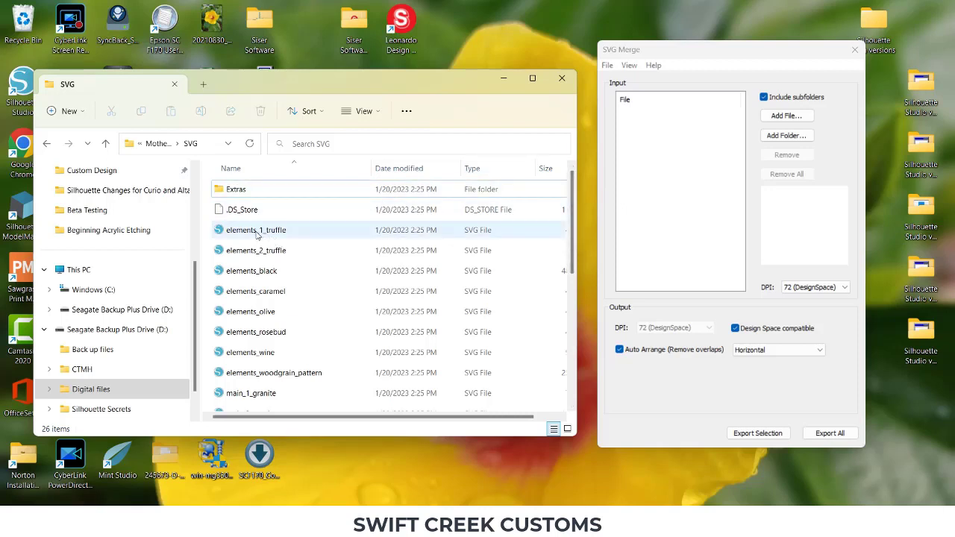
- Select every SVG file from elements_1_truffle through panels_yellow_vellum
left_click(257, 236)
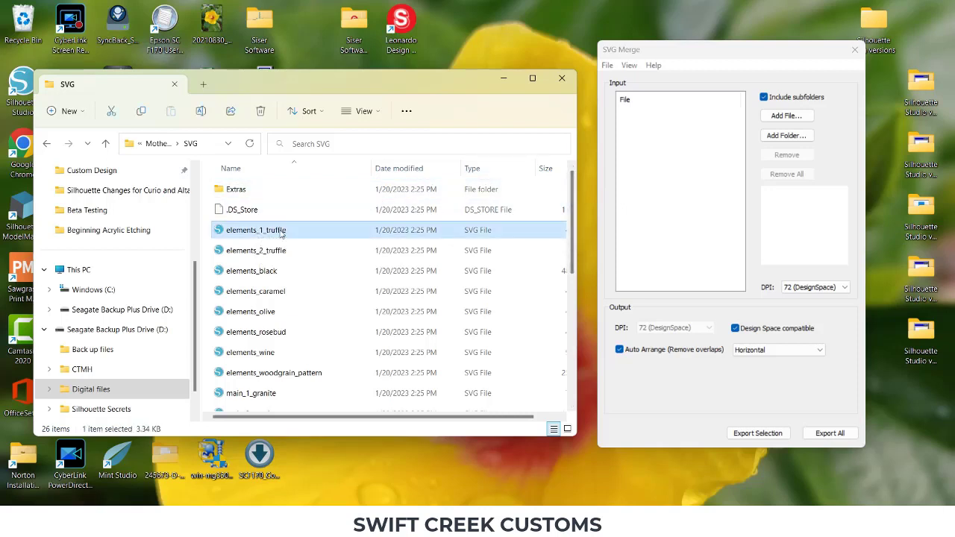
left_click_drag(573, 192, 576, 373)
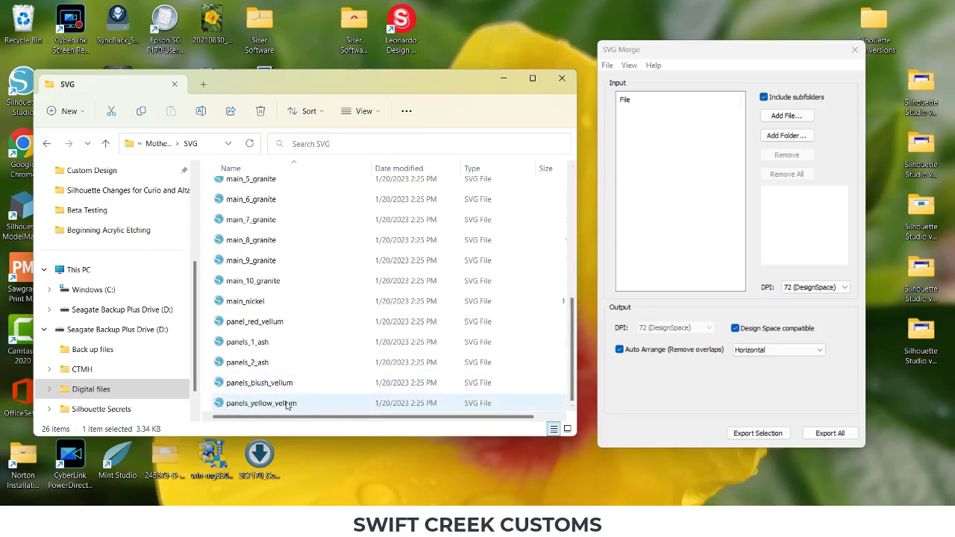
left_click(284, 403, "shift")
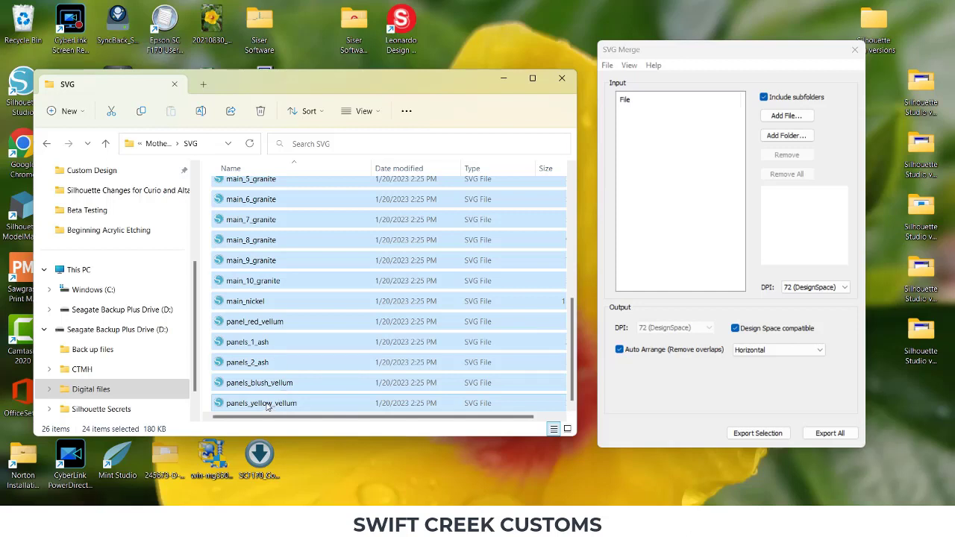
- Drop the selected SVG files into SVG Merge's input list and keep Horizontal auto-arrange
left_click_drag(266, 406, 681, 189)
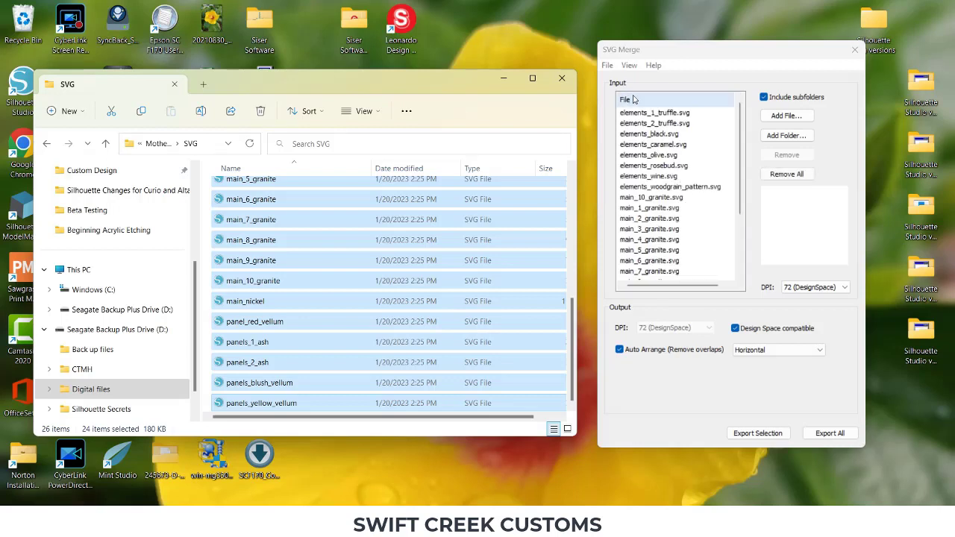
left_click_drag(741, 186, 741, 257)
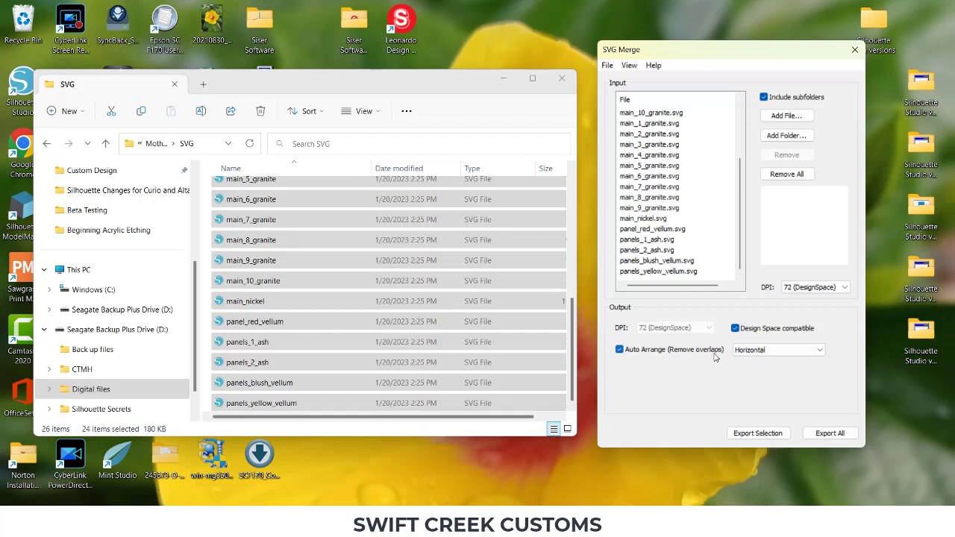
left_click(755, 350)
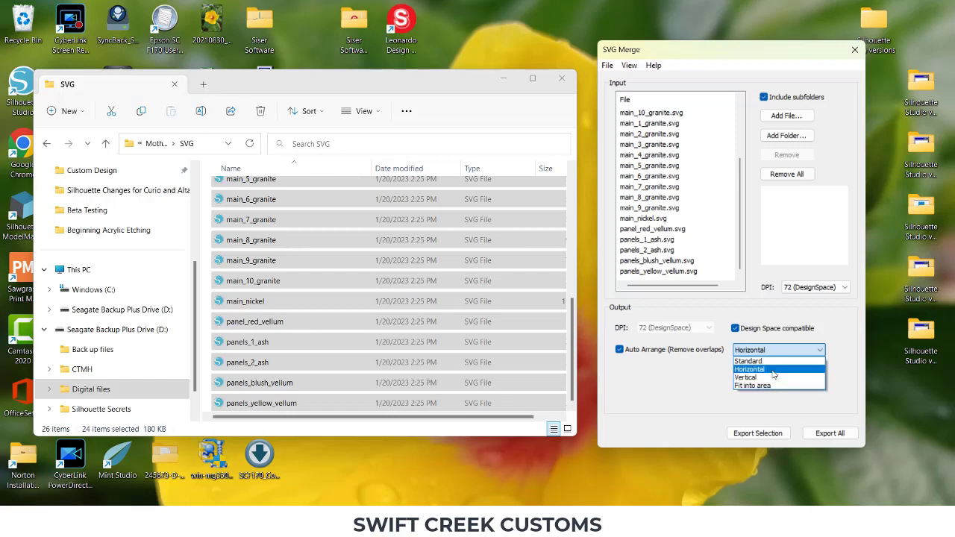
left_click(773, 371)
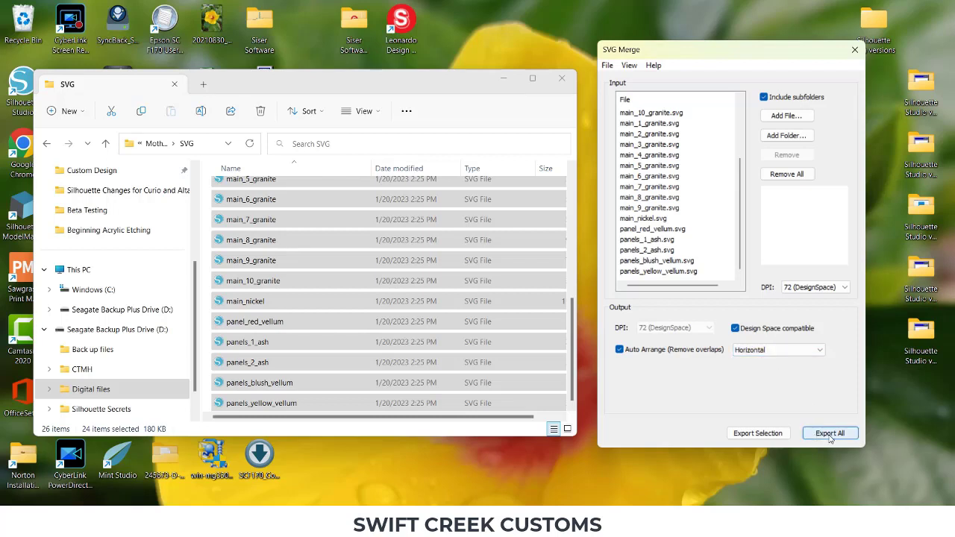
- Export the merged SVG as 'Mother Bates Place All In One' into the Mother Bates Place SVG folder
left_click(830, 434)
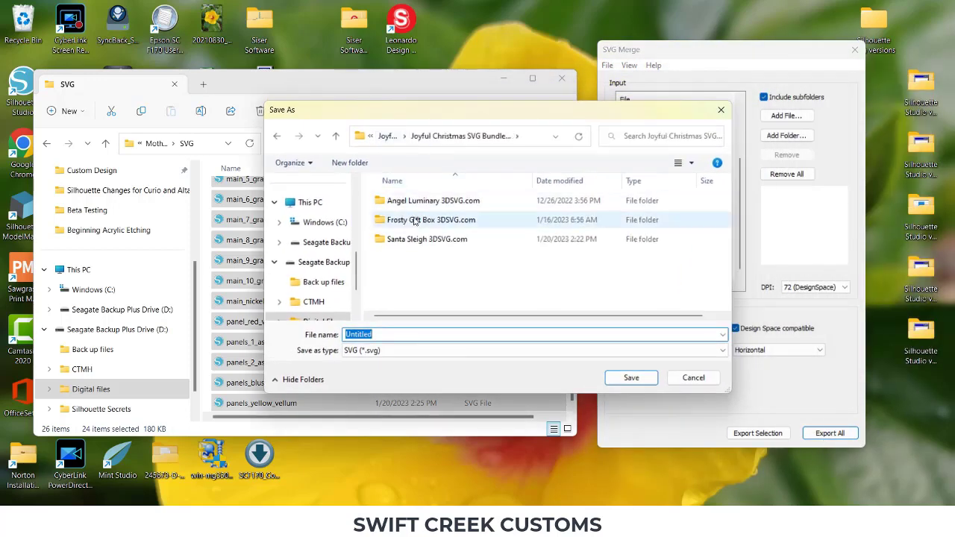
left_click(387, 138)
left_click(392, 138)
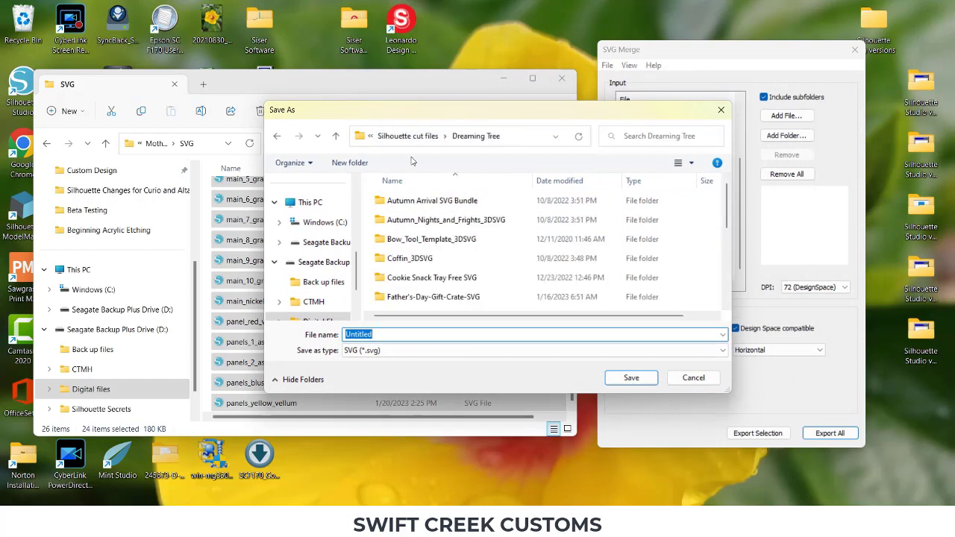
left_click_drag(727, 190, 732, 268)
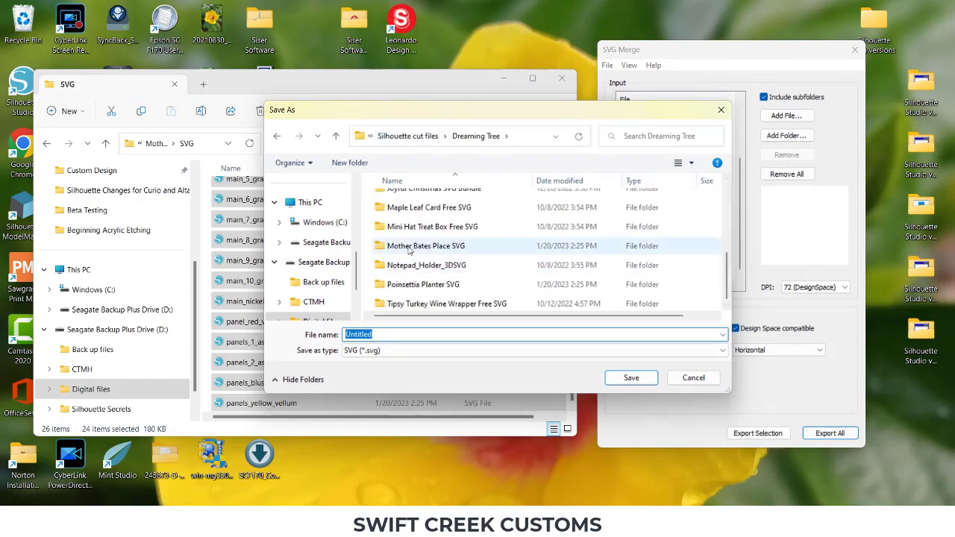
double_click(410, 246)
double_click(393, 334)
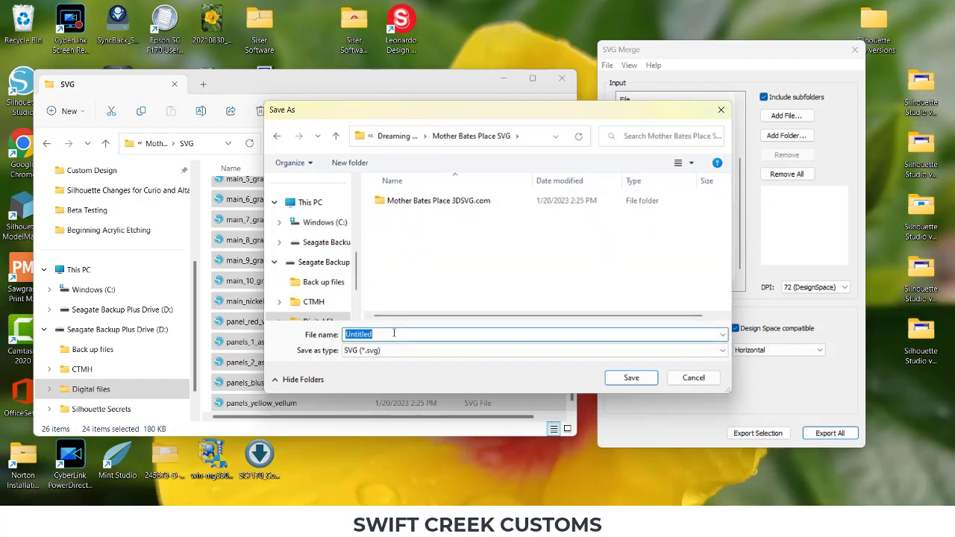
type("Mother Bates Place All In One")
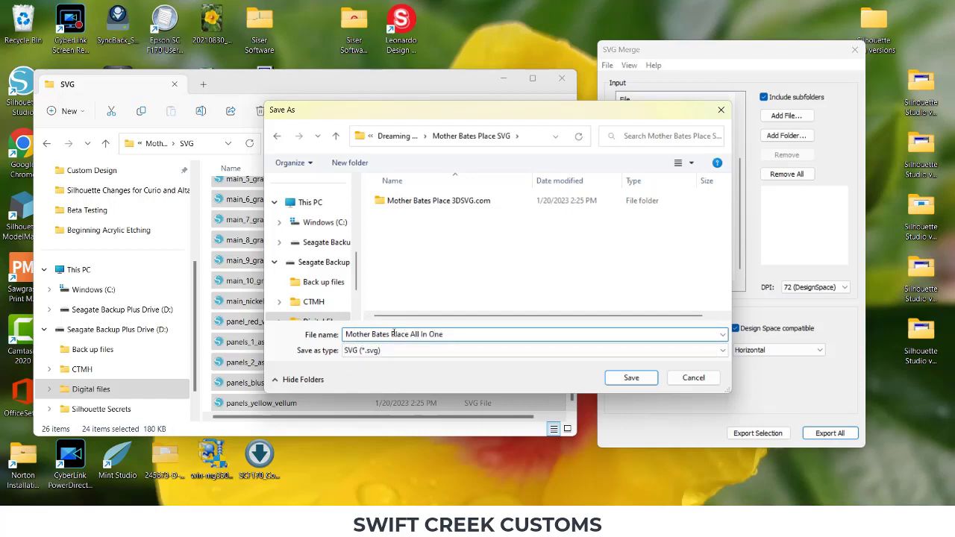
key("Return")
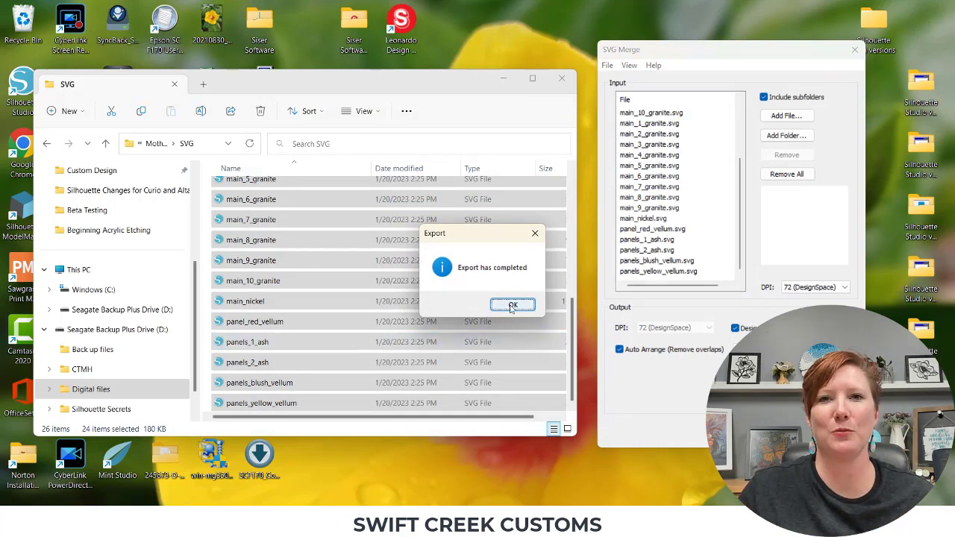
- Dismiss the export message and close the current design without saving
left_click(515, 304)
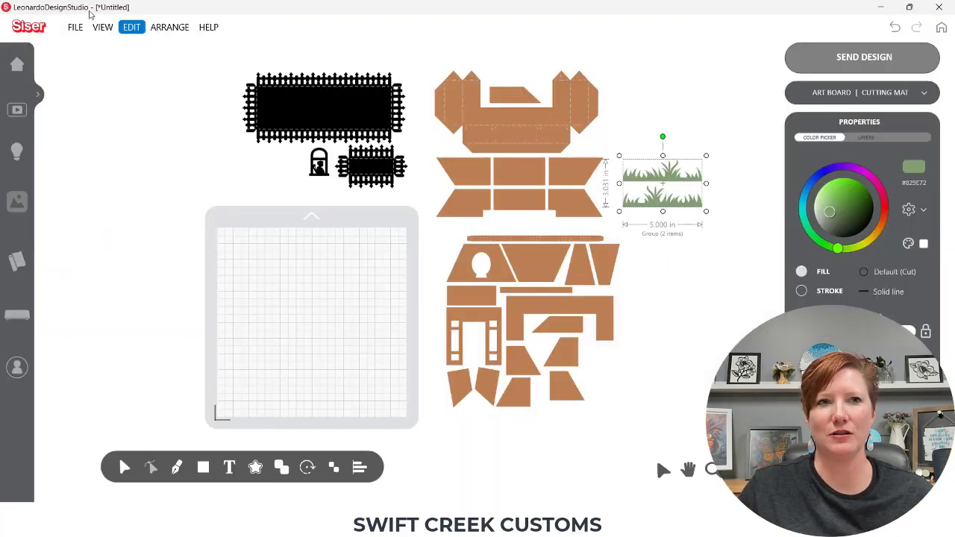
left_click(76, 27)
left_click(89, 171)
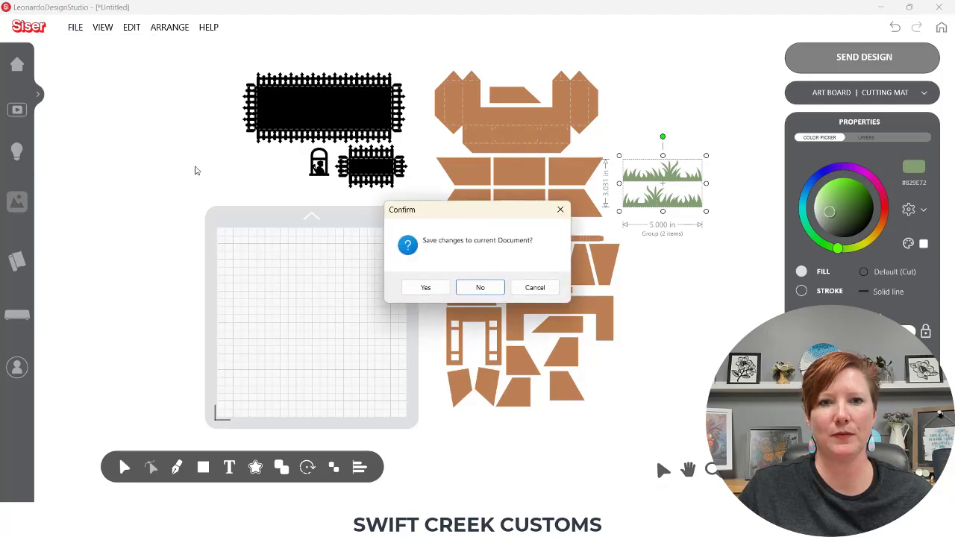
left_click(480, 288)
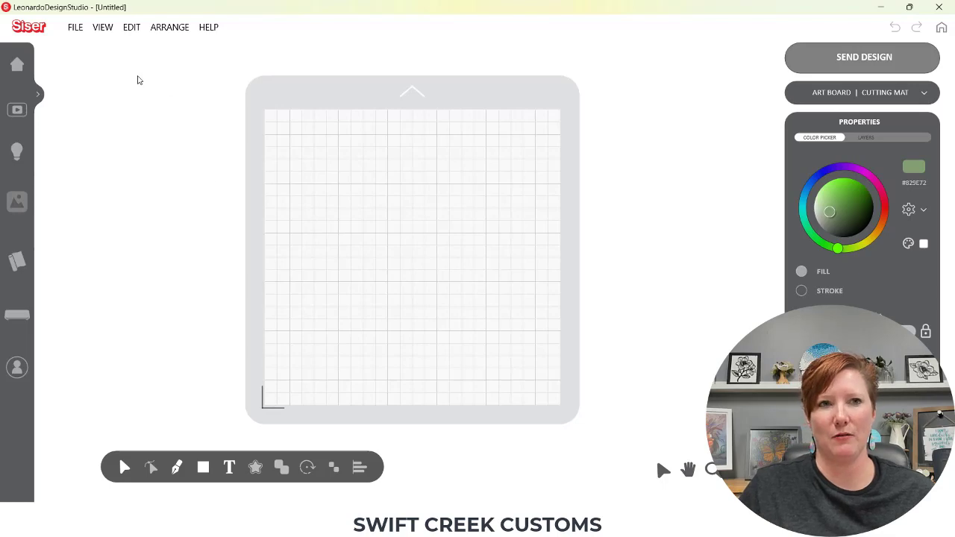
- Import the Mother Bates Place All In One file from the Mother Bates Place SVG folder
left_click(75, 27)
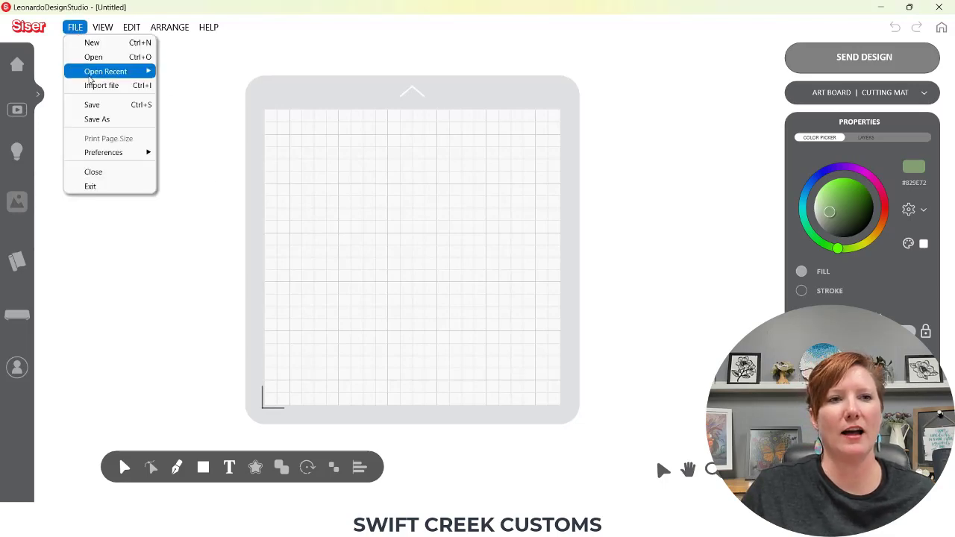
left_click(101, 85)
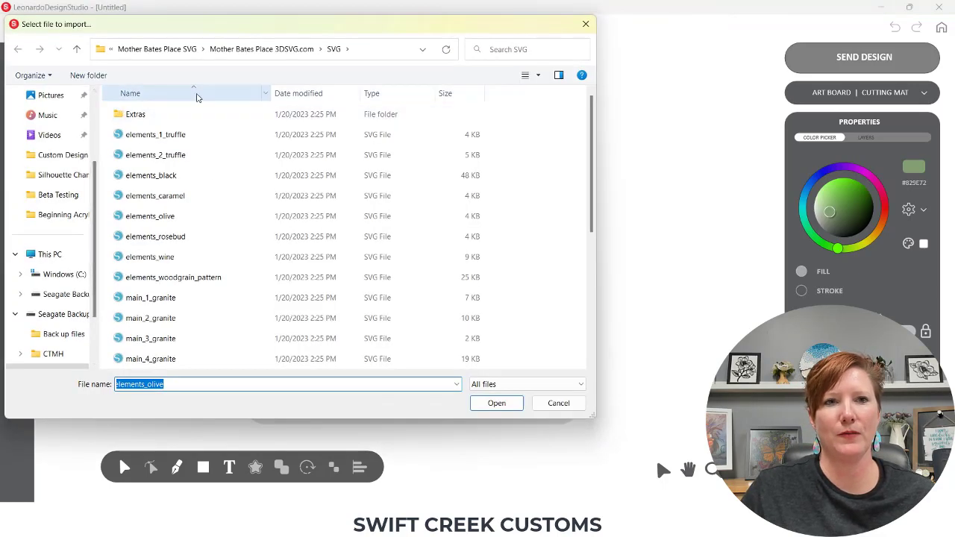
left_click(235, 51)
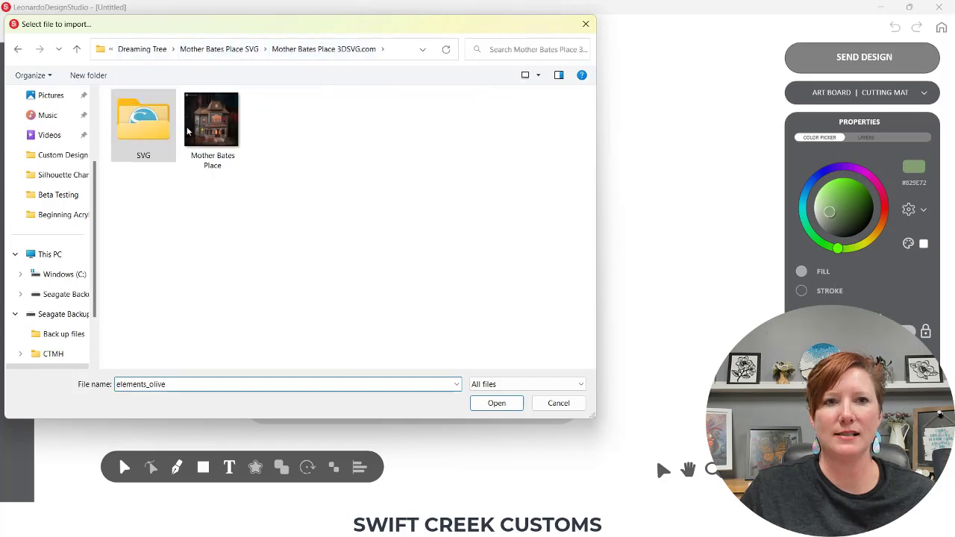
left_click(207, 50)
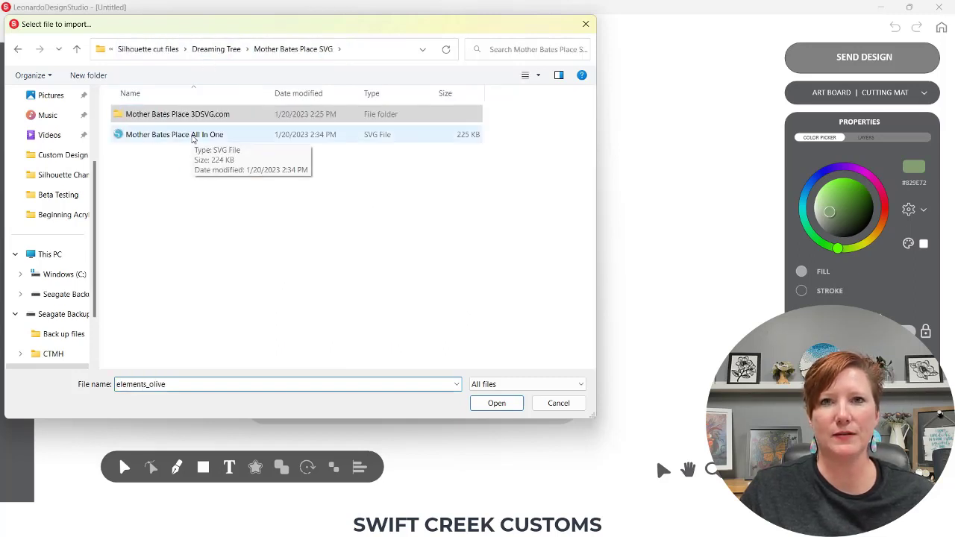
double_click(193, 139)
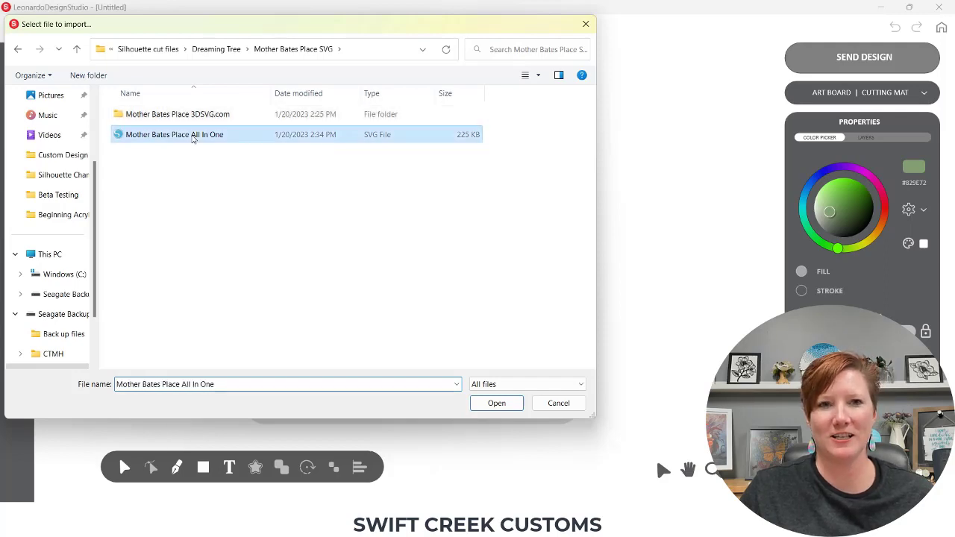
- Import the merged file as cut-only, keeping its 14 colour layers
left_click(519, 237)
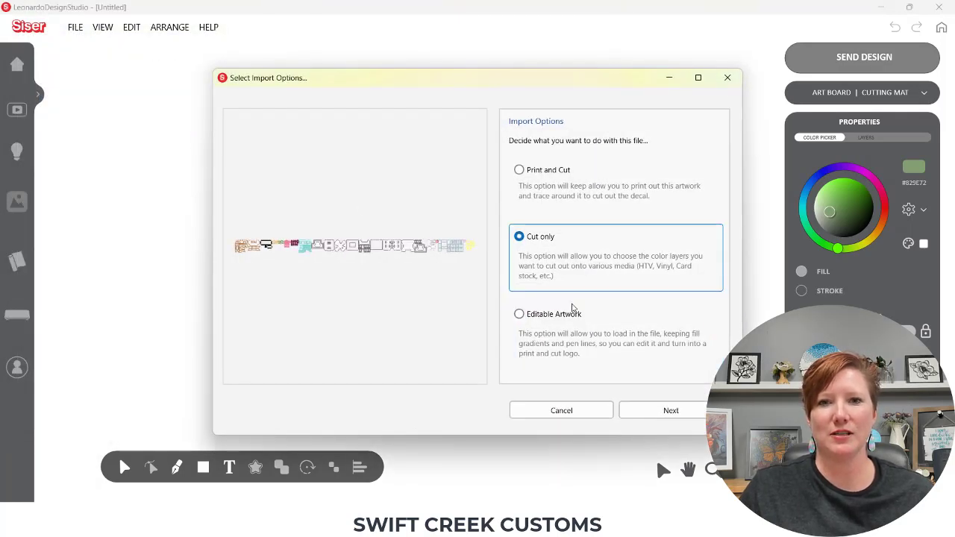
left_click(642, 412)
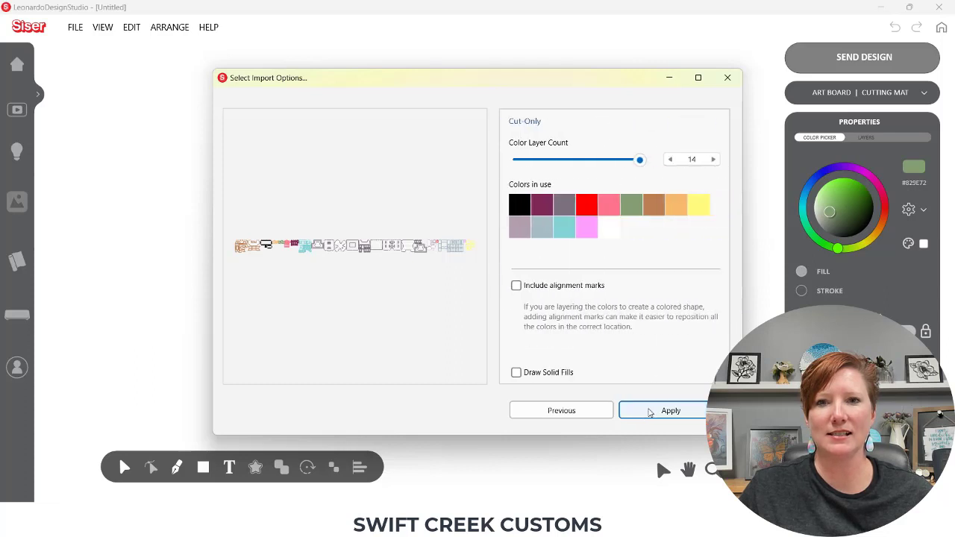
left_click(649, 413)
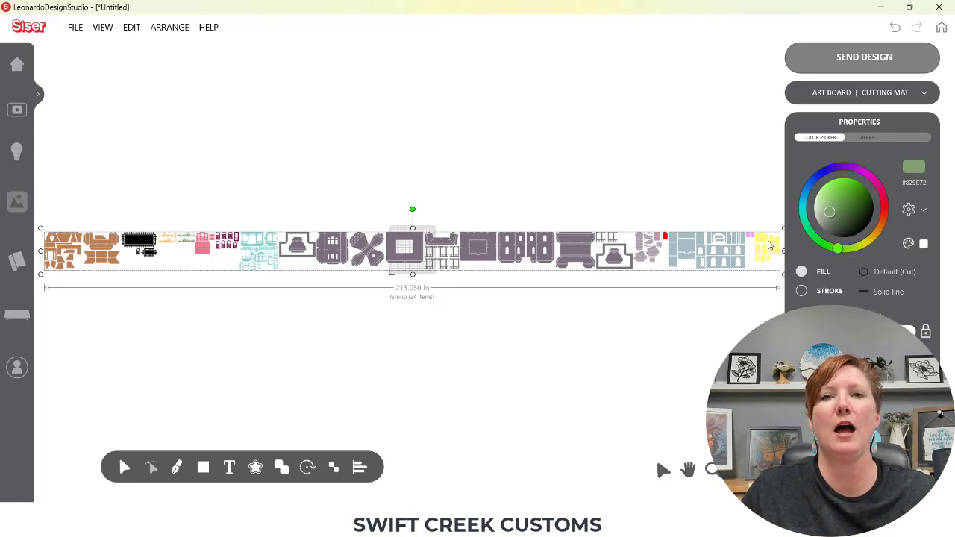
- Ungroup the 24-piece merged group
left_click(605, 340)
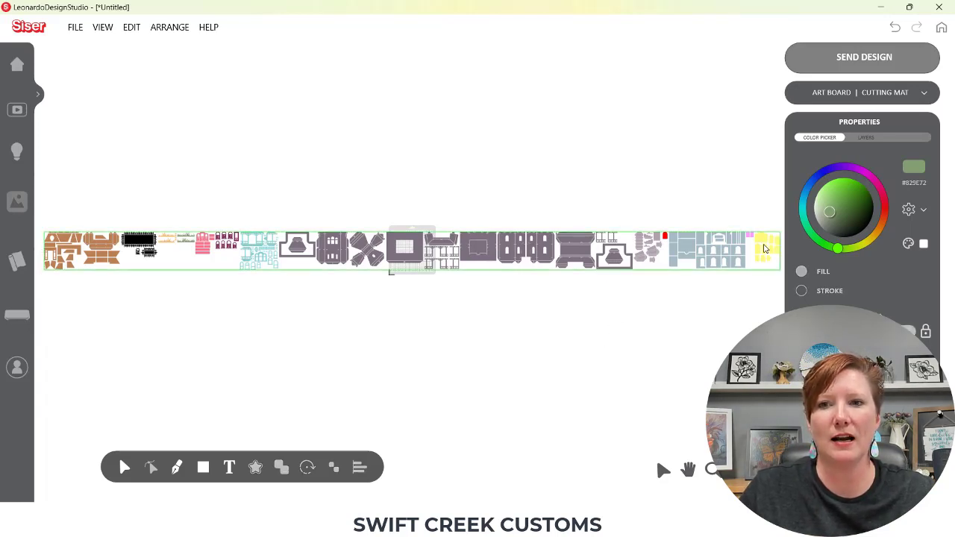
left_click(765, 252)
right_click(765, 252)
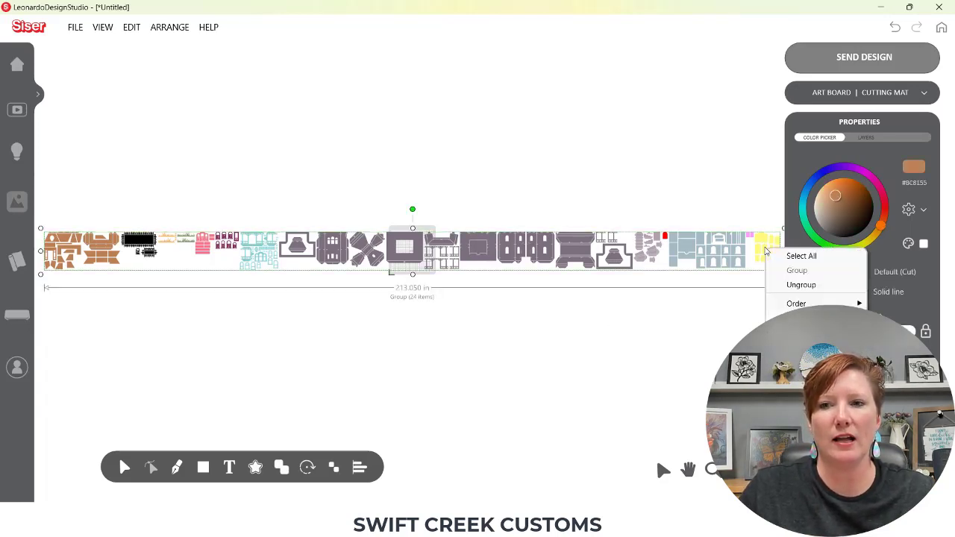
left_click(779, 284)
- Pull the yellow, pink, light-blue and another building piece out of the row
left_click_drag(764, 252, 764, 175)
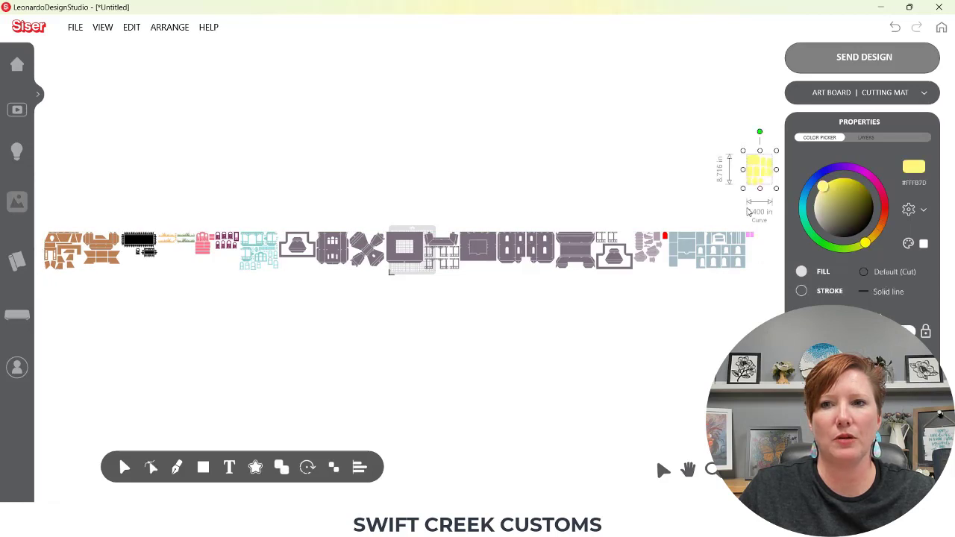
left_click_drag(728, 249, 732, 320)
left_click_drag(750, 235, 737, 202)
left_click_drag(686, 250, 684, 317)
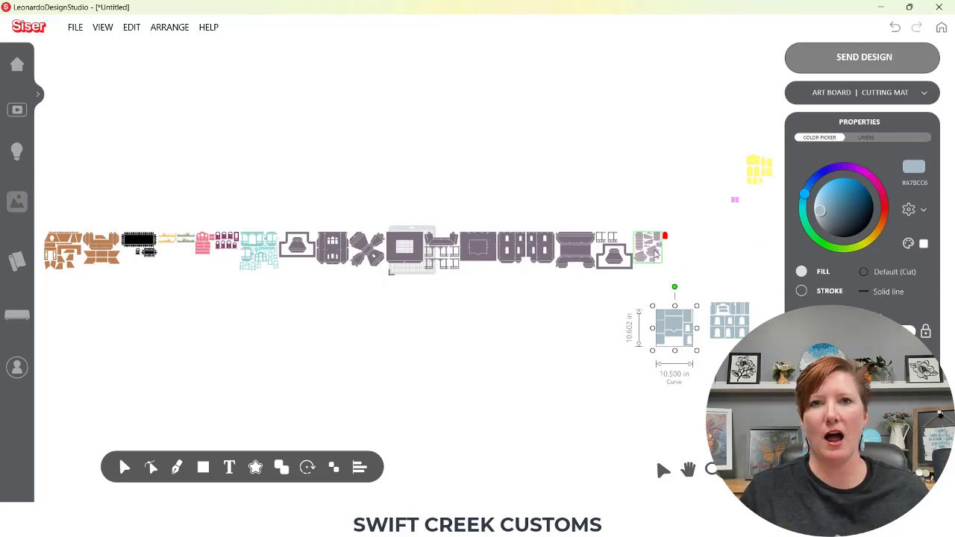